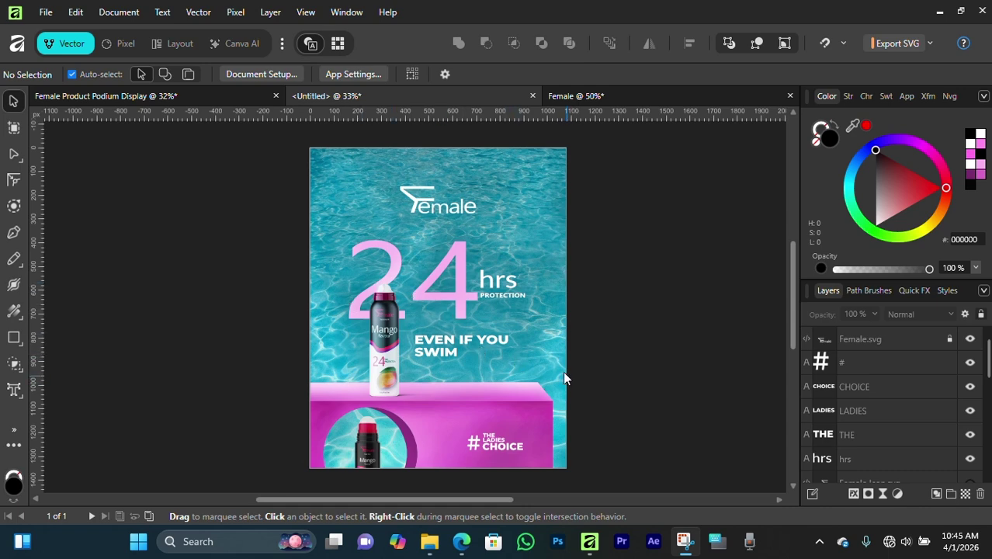
{"action": "scroll", "coordinate": [511, 333], "scroll_direction": "up", "scroll_amount": 2}
{"action": "scroll", "coordinate": [432, 320], "scroll_direction": "up", "scroll_amount": 3}
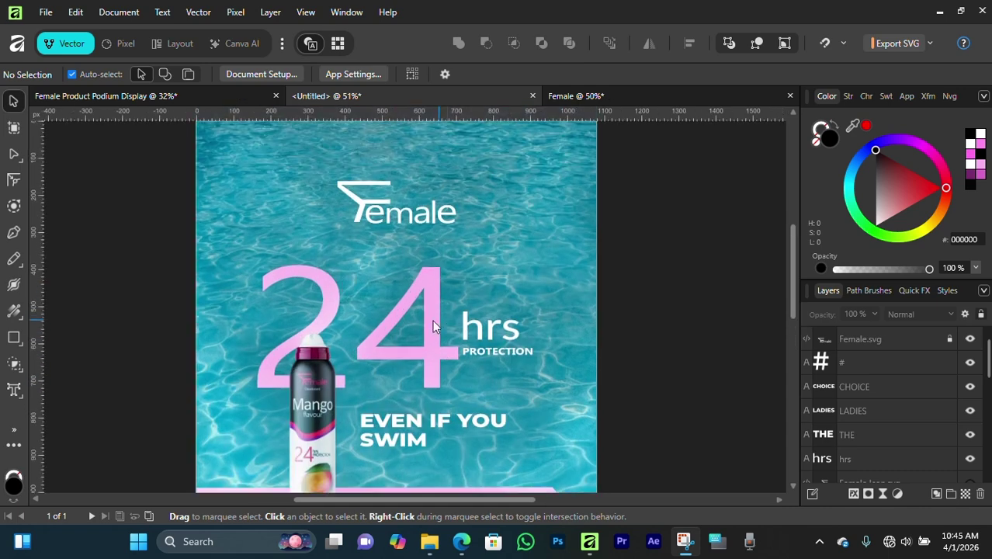
{"action": "scroll", "coordinate": [432, 319], "scroll_direction": "down", "scroll_amount": 5}
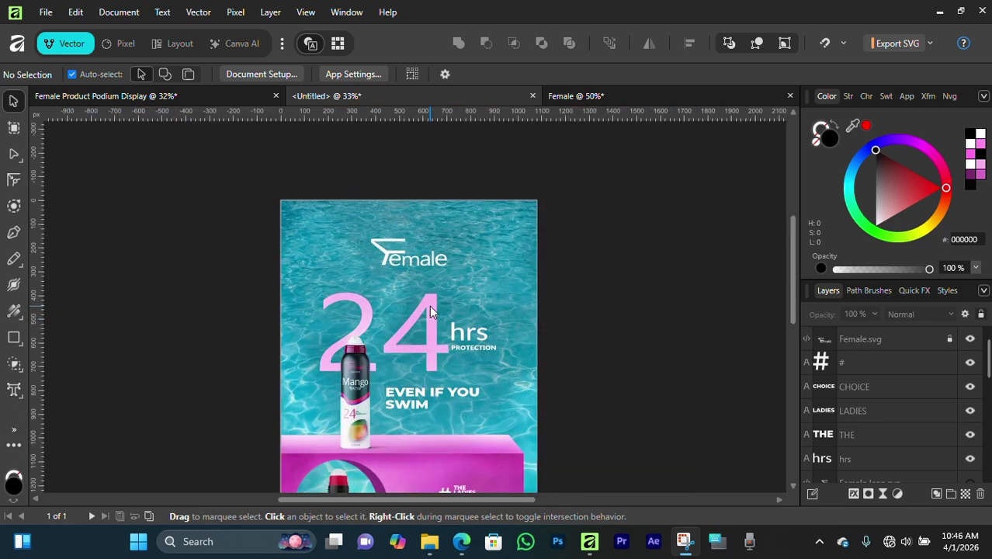
{"action": "scroll", "coordinate": [429, 305], "scroll_direction": "down", "scroll_amount": 1}
{"action": "left_click", "coordinate": [120, 43]}
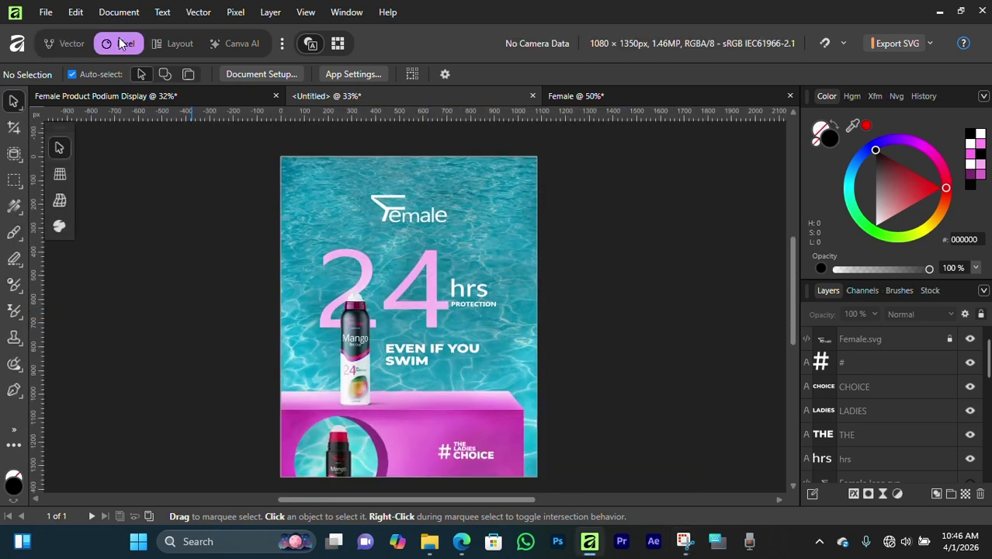
{"action": "left_click", "coordinate": [63, 44]}
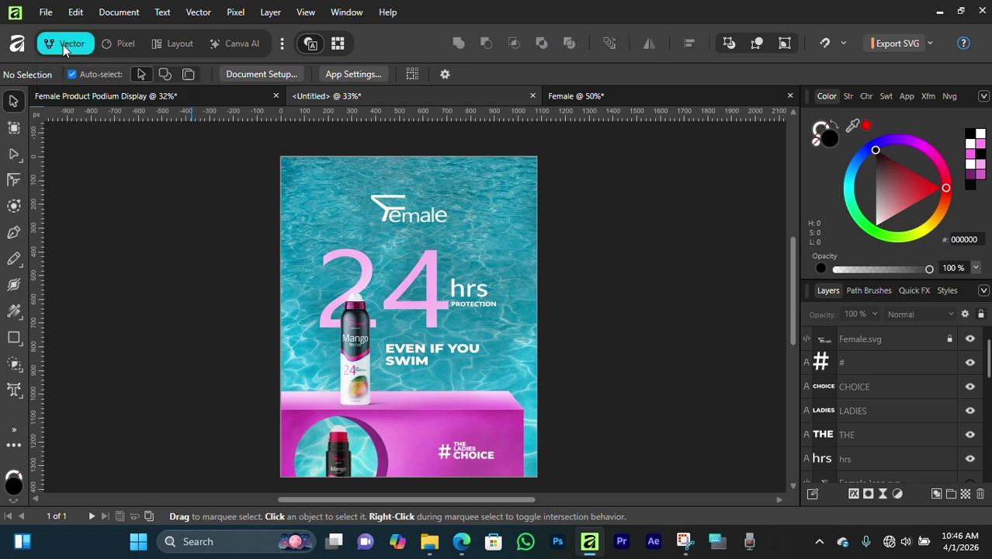
Step: Insert a document-size artboard (1080 × 1350 px) around the poster and duplicate that artboard beside the original
{"action": "left_click", "coordinate": [14, 128]}
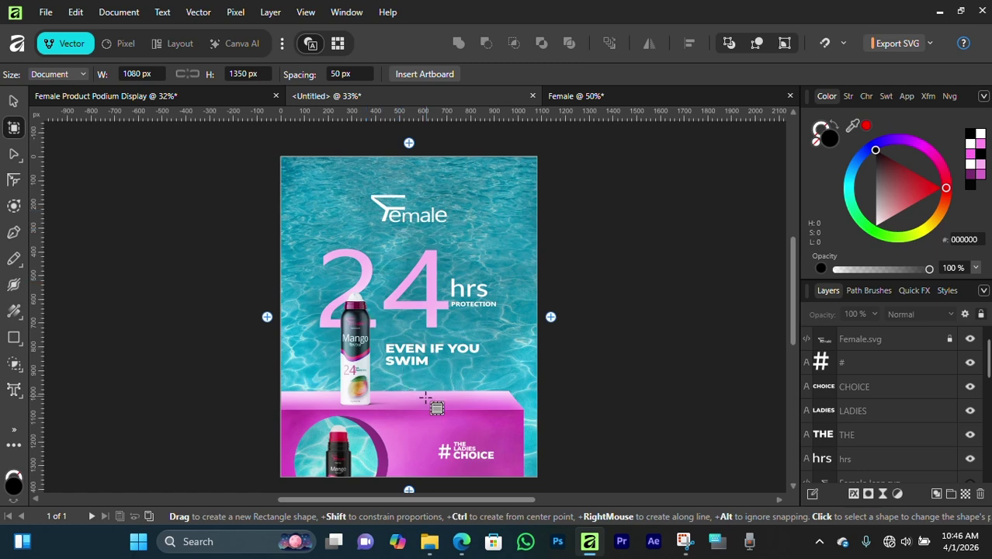
{"action": "left_click", "coordinate": [419, 73]}
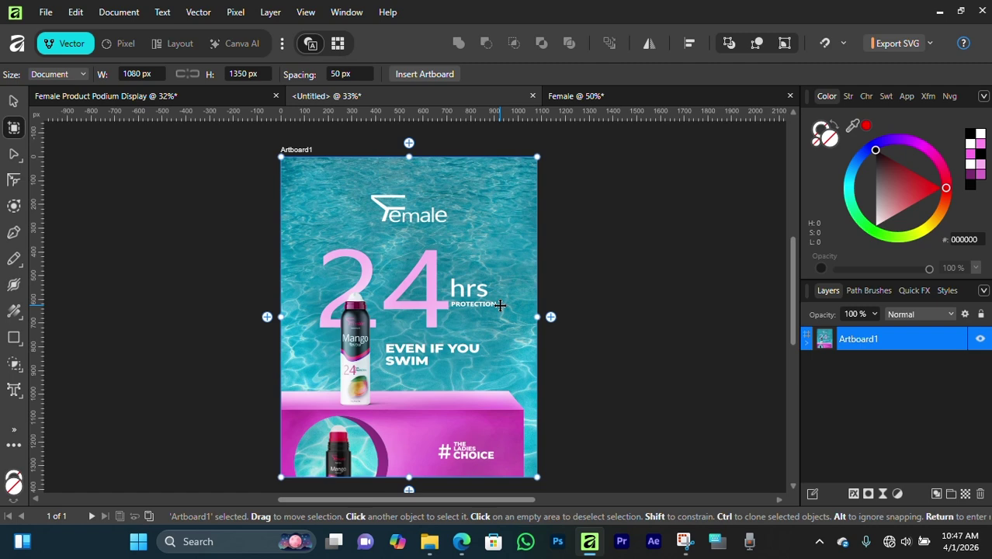
{"action": "left_click", "coordinate": [180, 44]}
{"action": "scroll", "coordinate": [553, 308], "scroll_direction": "right", "scroll_amount": 3}
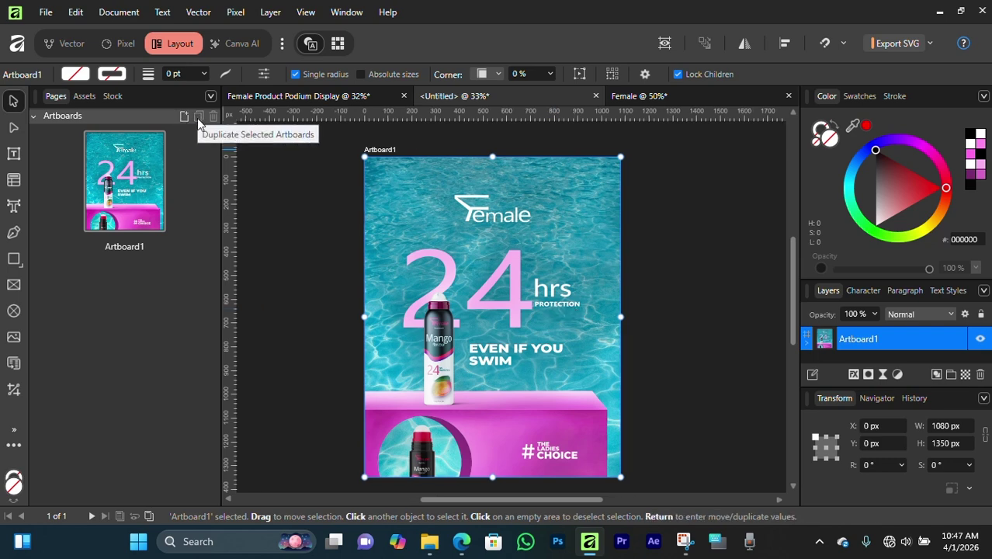
{"action": "left_click", "coordinate": [135, 188]}
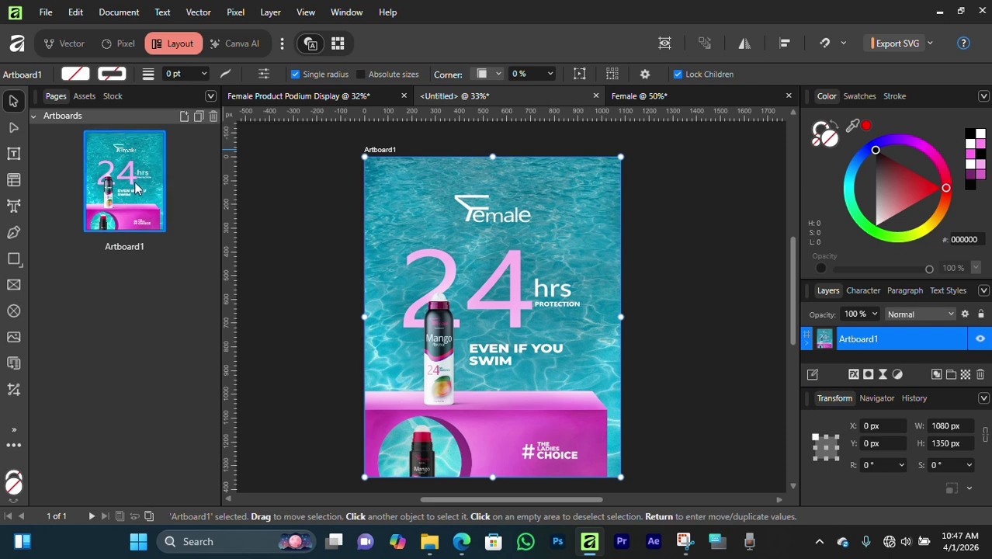
{"action": "left_click", "coordinate": [199, 117]}
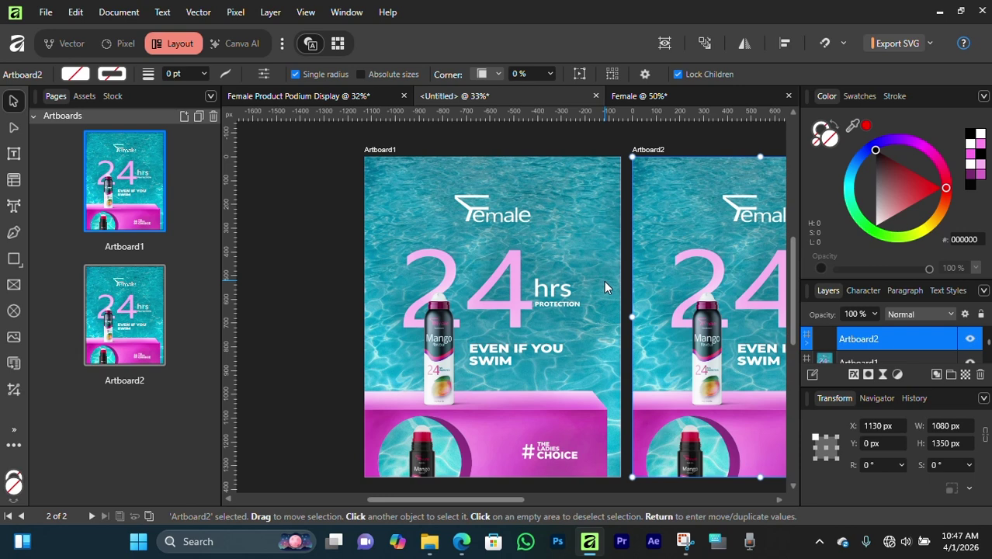
{"action": "scroll", "coordinate": [604, 287], "scroll_direction": "right", "scroll_amount": 2}
{"action": "scroll", "coordinate": [604, 287], "scroll_direction": "right", "scroll_amount": 1}
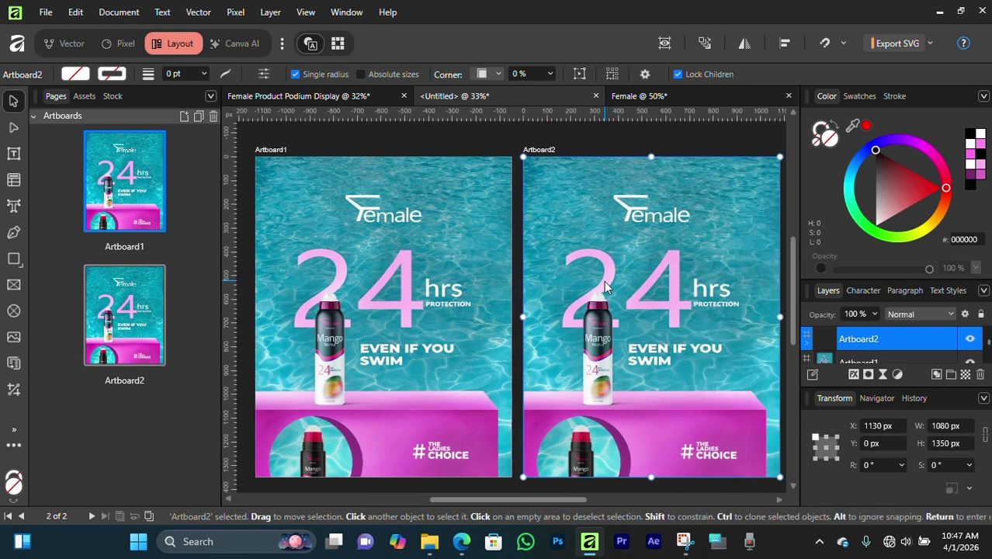
{"action": "scroll", "coordinate": [603, 286], "scroll_direction": "right", "scroll_amount": 2}
{"action": "scroll", "coordinate": [604, 286], "scroll_direction": "left", "scroll_amount": 2}
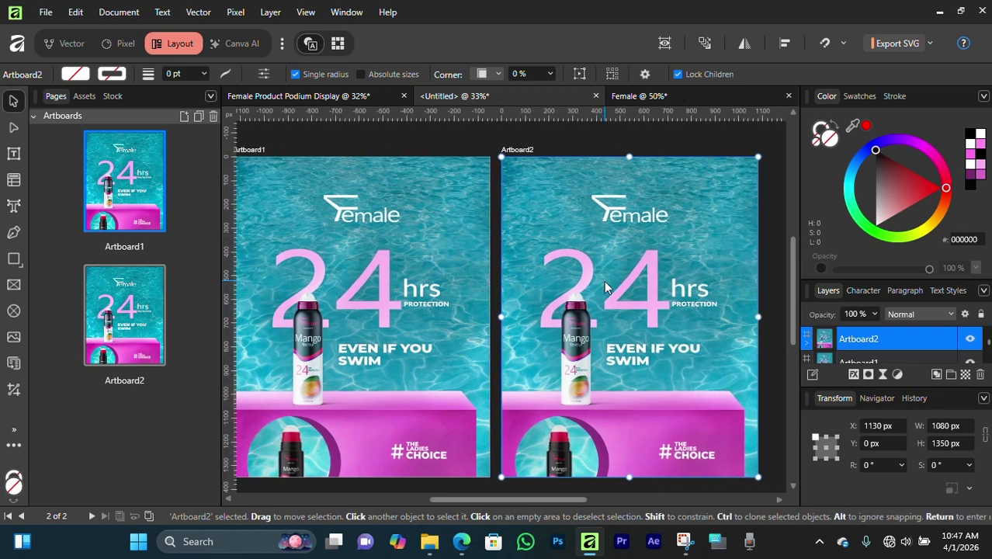
{"action": "scroll", "coordinate": [604, 280], "scroll_direction": "right", "scroll_amount": 1}
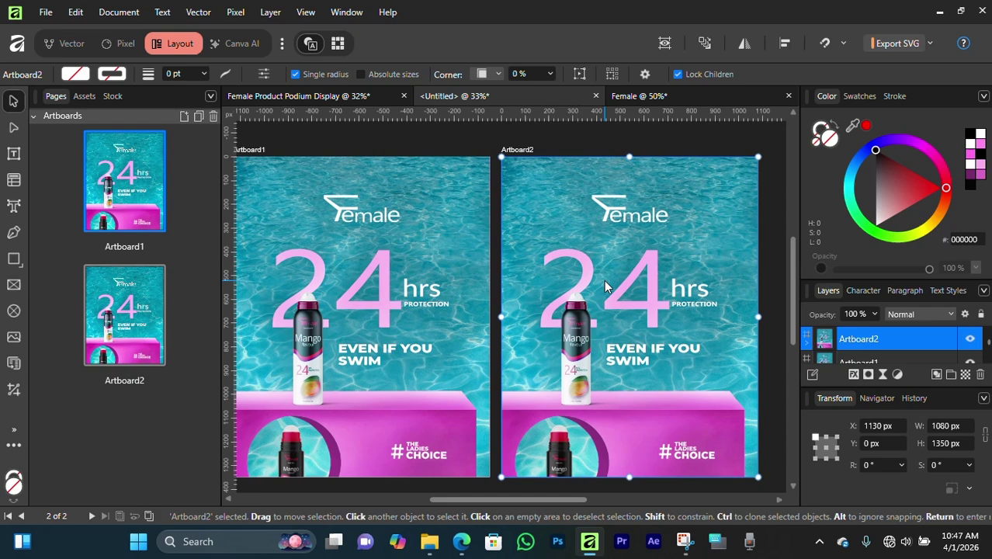
Step: Return to the Vector workspace and replace the Female.svg logo on Artboard2 with Female.png from the PNG folder
{"action": "left_click", "coordinate": [66, 43]}
{"action": "scroll", "coordinate": [596, 395], "scroll_direction": "left", "scroll_amount": 2}
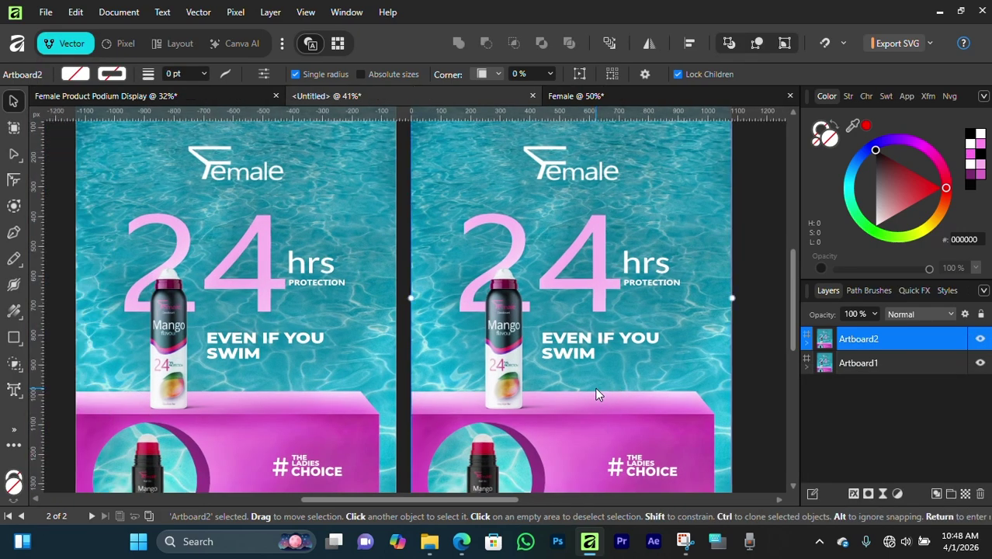
{"action": "scroll", "coordinate": [596, 394], "scroll_direction": "down", "scroll_amount": 1}
{"action": "scroll", "coordinate": [596, 394], "scroll_direction": "up", "scroll_amount": 1}
{"action": "scroll", "coordinate": [596, 394], "scroll_direction": "left", "scroll_amount": 2}
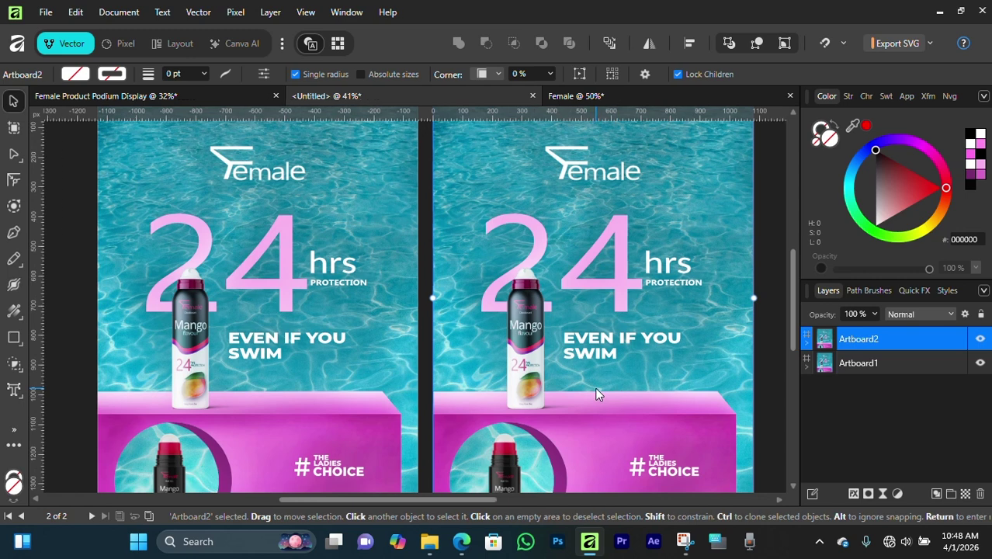
{"action": "scroll", "coordinate": [596, 394], "scroll_direction": "right", "scroll_amount": 1}
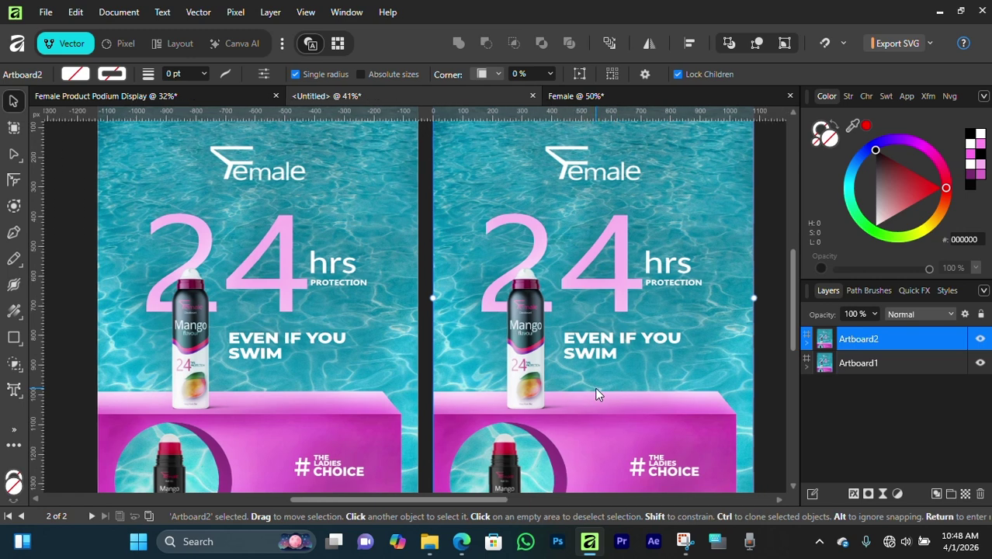
{"action": "left_click", "coordinate": [596, 394]}
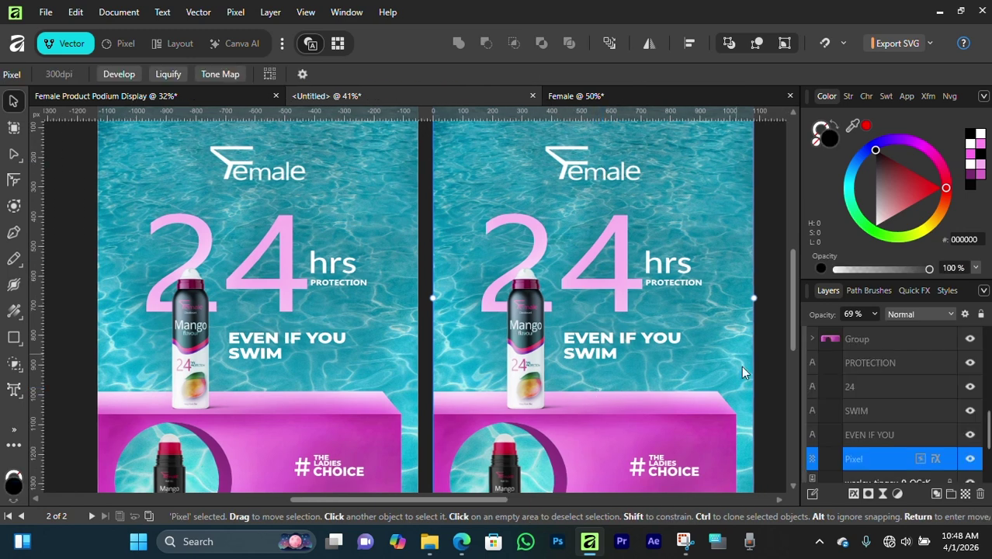
{"action": "scroll", "coordinate": [846, 412], "scroll_direction": "up", "scroll_amount": 3}
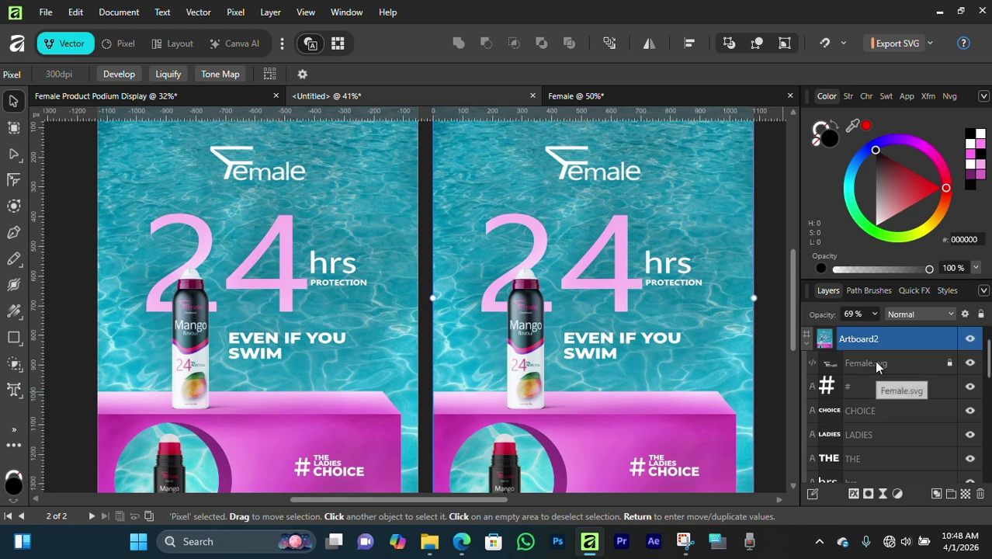
{"action": "left_click", "coordinate": [873, 361]}
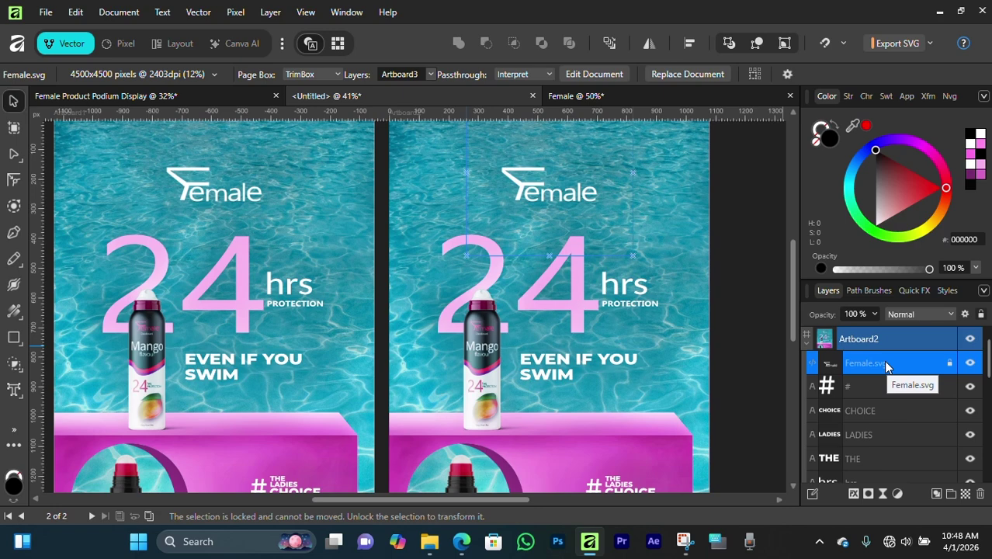
{"action": "left_click", "coordinate": [693, 78]}
{"action": "scroll", "coordinate": [583, 344], "scroll_direction": "down", "scroll_amount": 5}
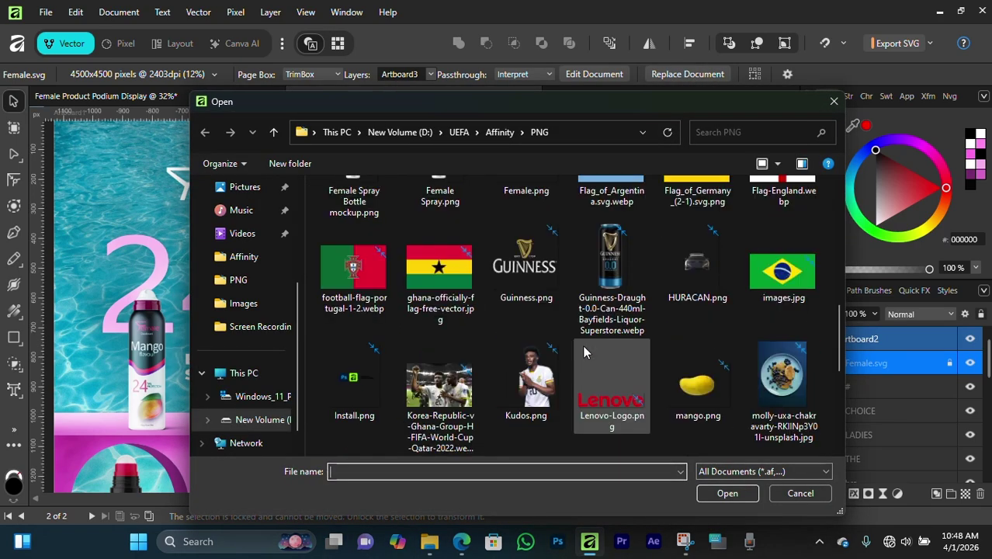
{"action": "scroll", "coordinate": [582, 344], "scroll_direction": "up", "scroll_amount": 1}
{"action": "left_click", "coordinate": [521, 224]}
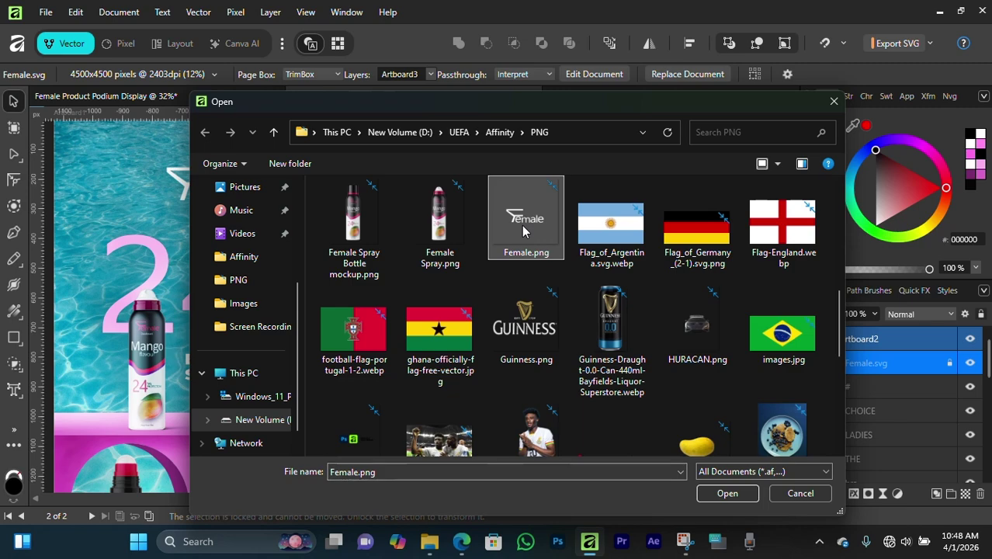
{"action": "left_click", "coordinate": [712, 490]}
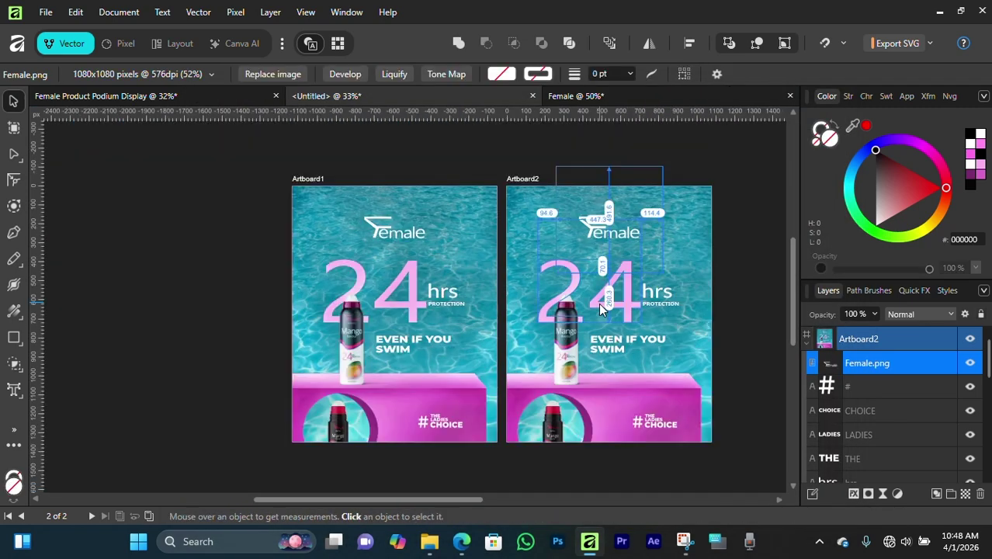
Step: Inspect the edges of the SVG logo on Artboard1 at high magnification
{"action": "scroll", "coordinate": [598, 303], "scroll_direction": "up", "scroll_amount": 1}
{"action": "scroll", "coordinate": [264, 206], "scroll_direction": "up", "scroll_amount": 1}
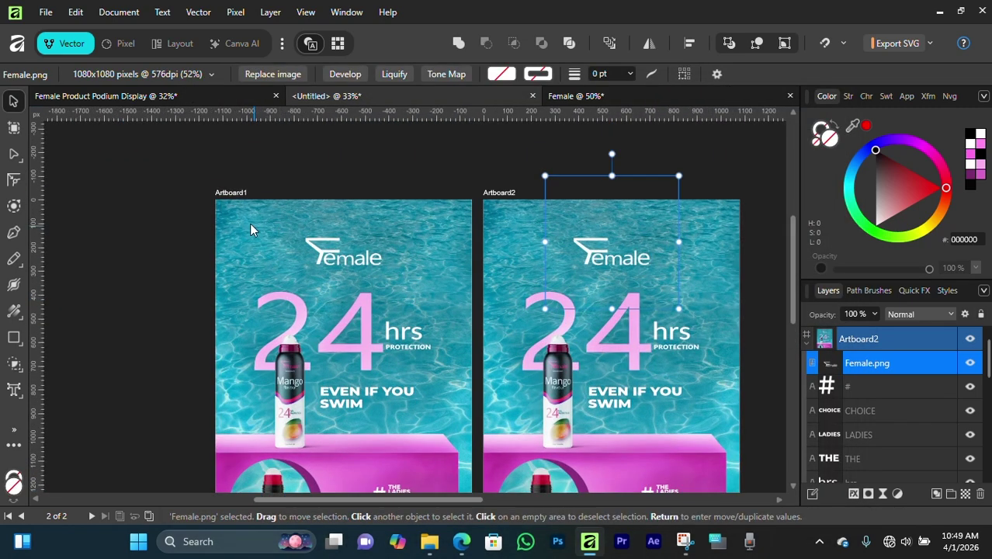
{"action": "left_click", "coordinate": [250, 223]}
{"action": "scroll", "coordinate": [382, 252], "scroll_direction": "up", "scroll_amount": 6}
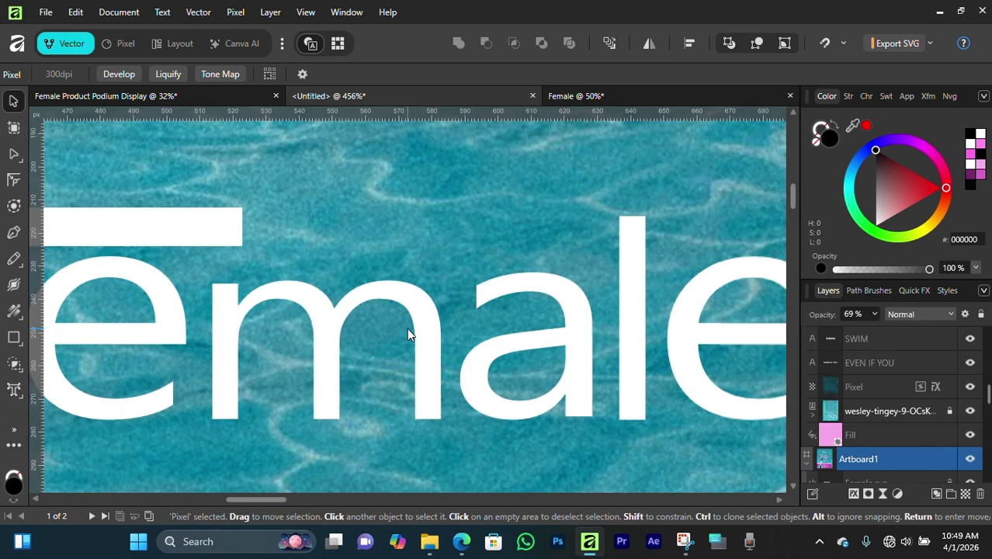
{"action": "scroll", "coordinate": [409, 333], "scroll_direction": "down", "scroll_amount": 3}
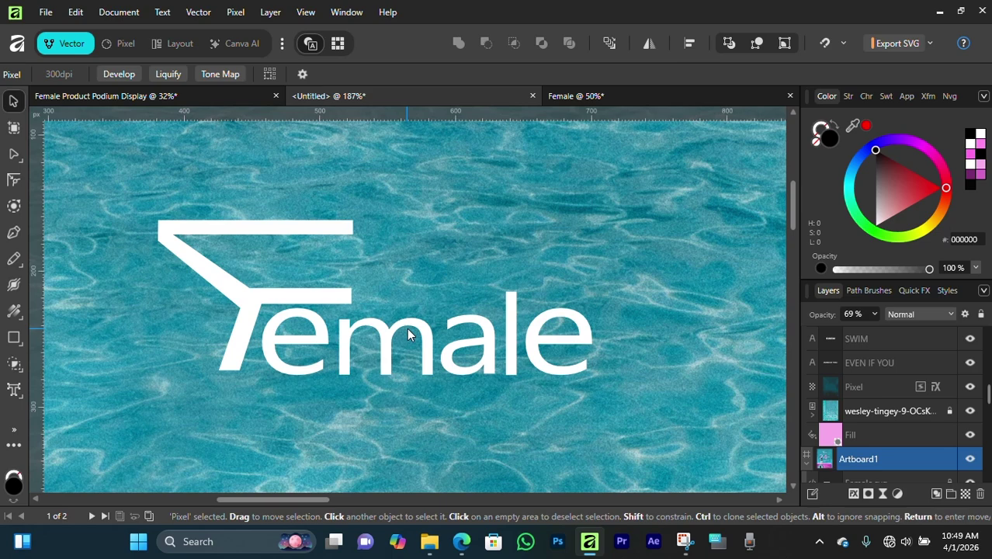
{"action": "scroll", "coordinate": [409, 334], "scroll_direction": "down", "scroll_amount": 2}
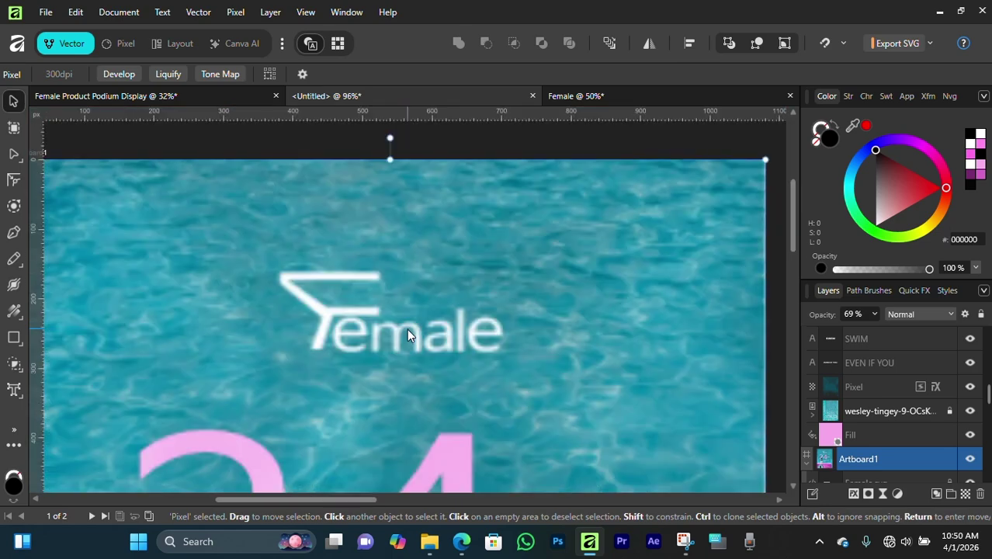
Step: Unlock the Female.svg logo layer on Artboard1
{"action": "left_click", "coordinate": [946, 410]}
{"action": "scroll", "coordinate": [647, 380], "scroll_direction": "down", "scroll_amount": 1}
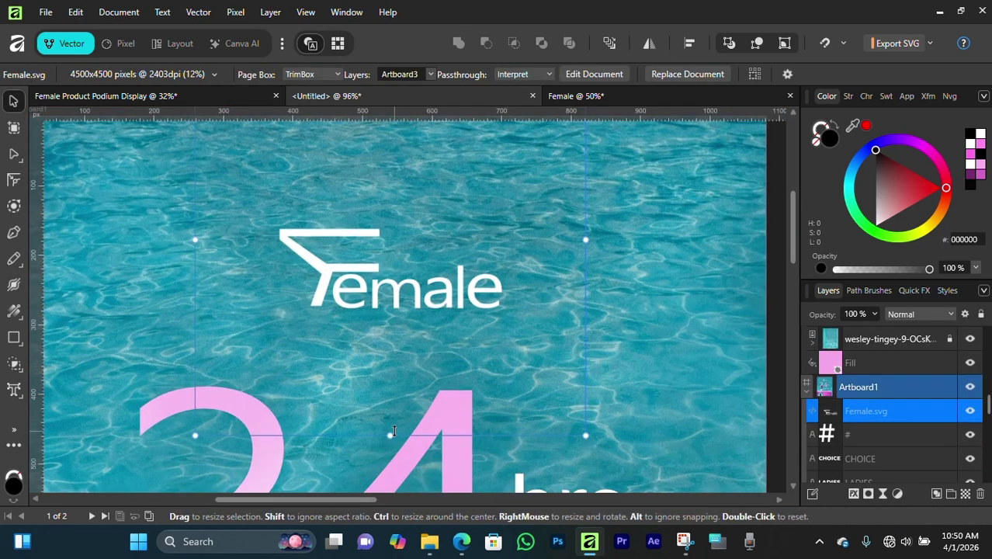
Step: Try enlarging and repositioning the SVG logo on Artboard1 to test its sharpness
{"action": "left_click_drag", "start_coordinate": [394, 432], "coordinate": [394, 505]}
{"action": "left_click_drag", "start_coordinate": [375, 342], "coordinate": [378, 300]}
{"action": "scroll", "coordinate": [381, 295], "scroll_direction": "up", "scroll_amount": 2}
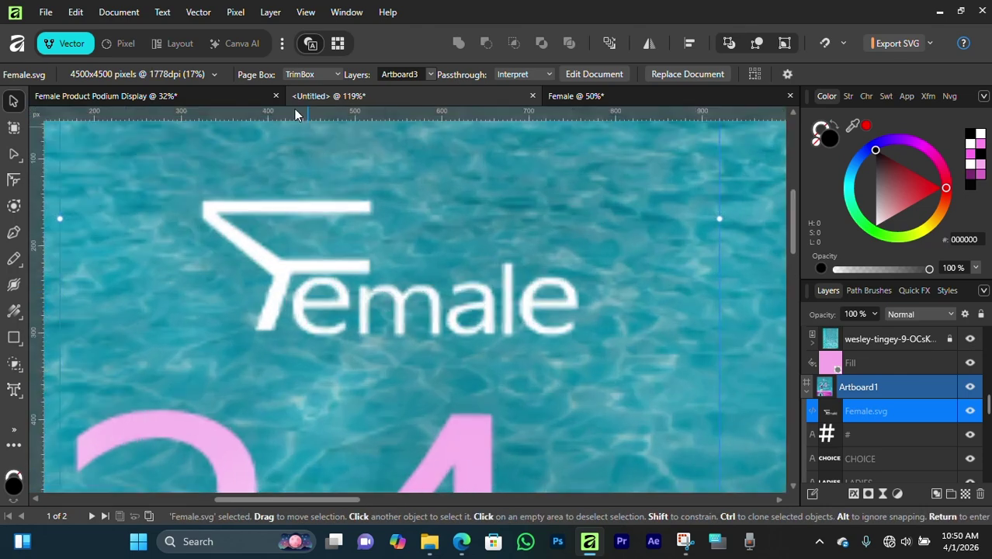
{"action": "left_click", "coordinate": [310, 45]}
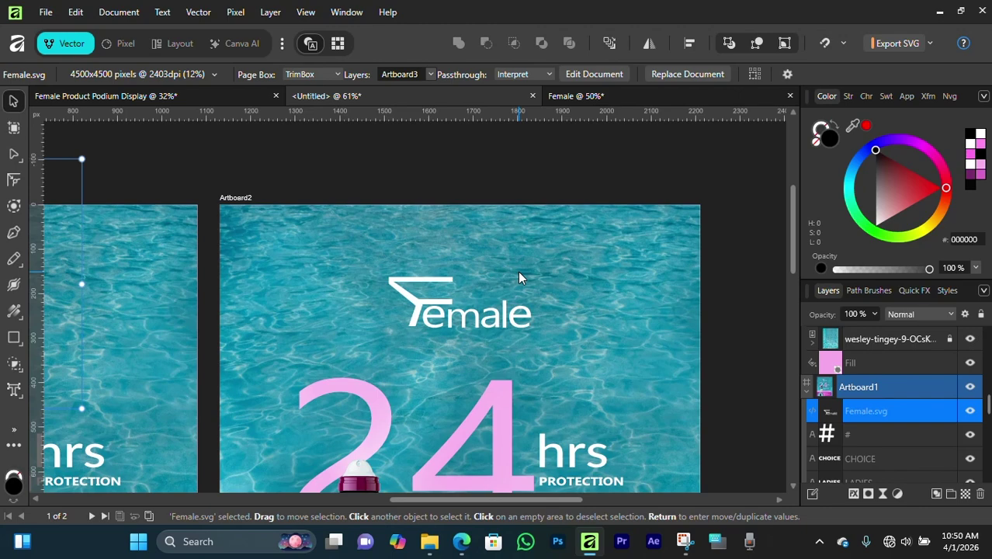
Step: Select the PNG logo on Artboard2 and examine its letter edges at high magnification for comparison
{"action": "left_click", "coordinate": [478, 297]}
{"action": "scroll", "coordinate": [479, 298], "scroll_direction": "up", "scroll_amount": 2}
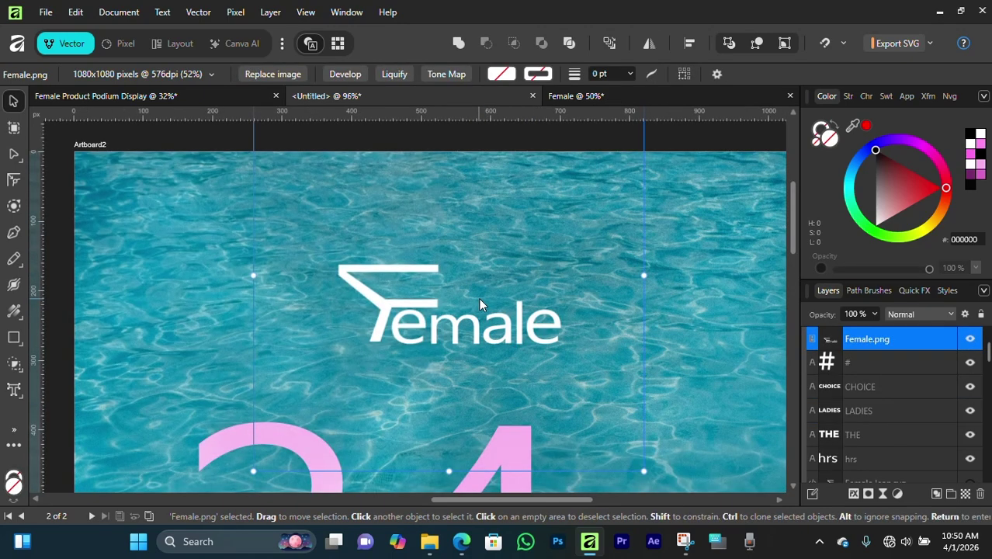
{"action": "scroll", "coordinate": [478, 314], "scroll_direction": "up", "scroll_amount": 3}
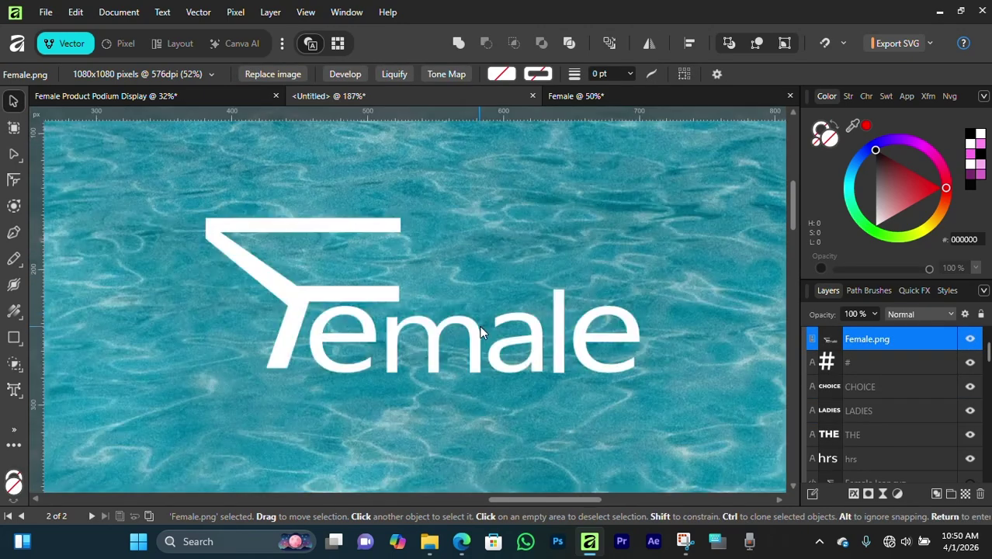
{"action": "scroll", "coordinate": [481, 332], "scroll_direction": "up", "scroll_amount": 2}
{"action": "scroll", "coordinate": [470, 340], "scroll_direction": "up", "scroll_amount": 2}
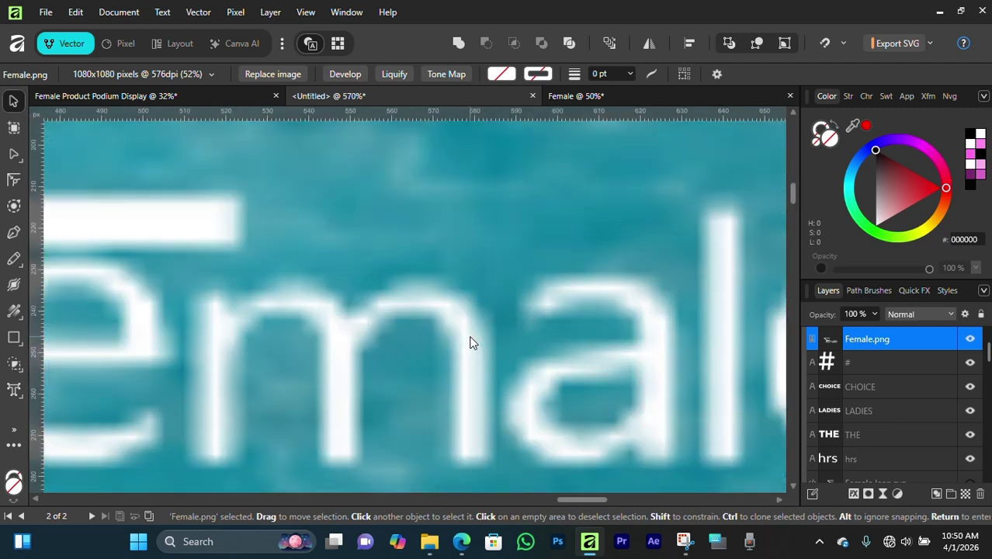
{"action": "scroll", "coordinate": [382, 377], "scroll_direction": "left", "scroll_amount": 5}
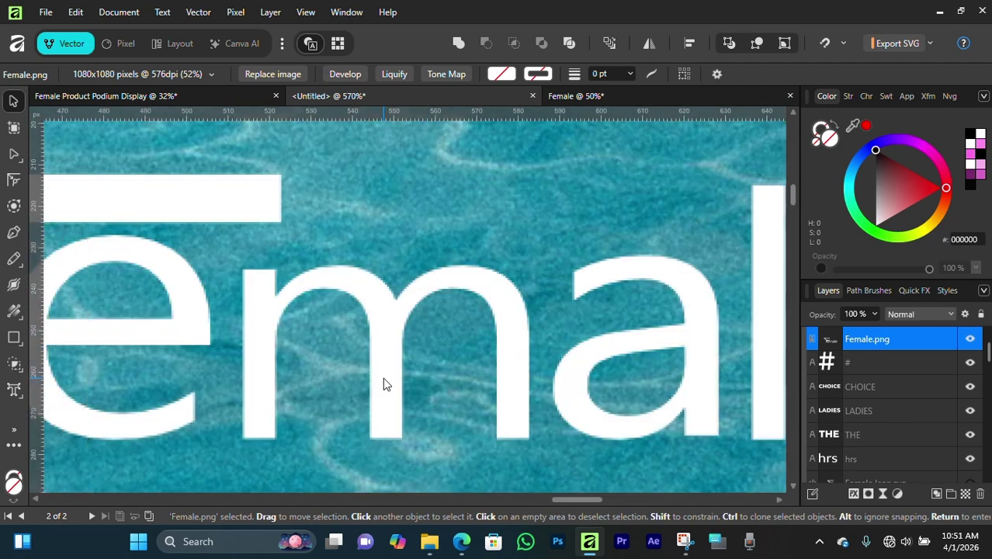
{"action": "scroll", "coordinate": [383, 378], "scroll_direction": "left", "scroll_amount": 2}
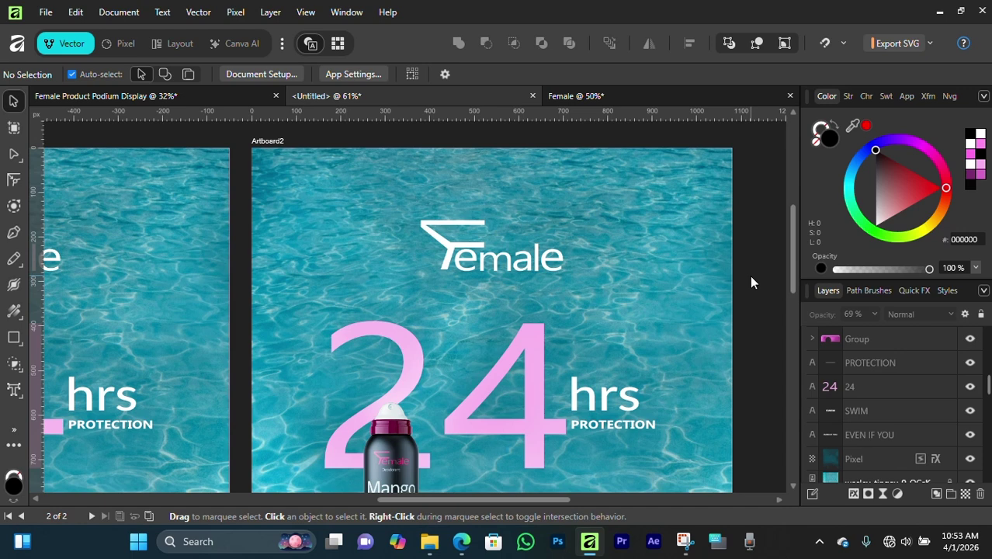
Step: Switch to the Female logo document and hide its pink Fill background layer
{"action": "left_click", "coordinate": [638, 299]}
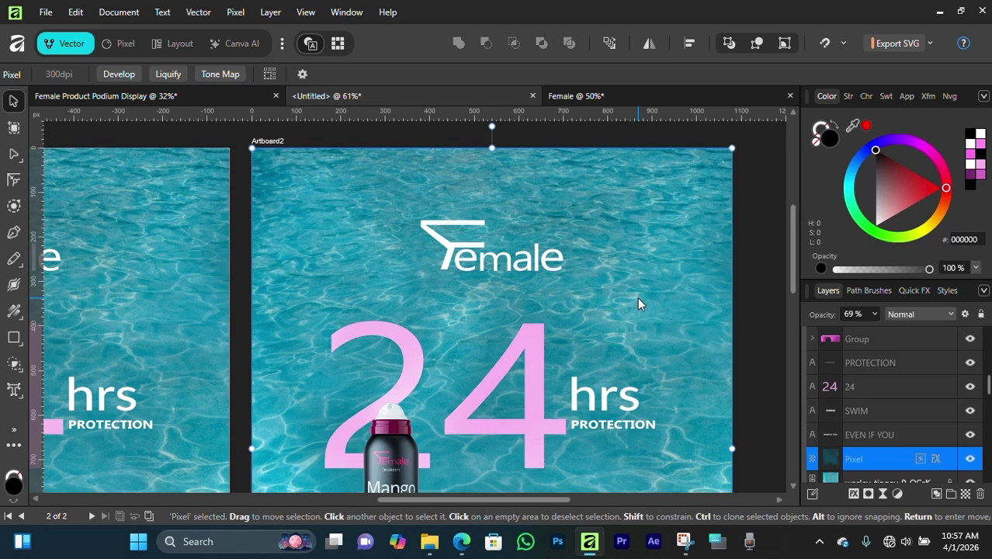
{"action": "left_click", "coordinate": [586, 99]}
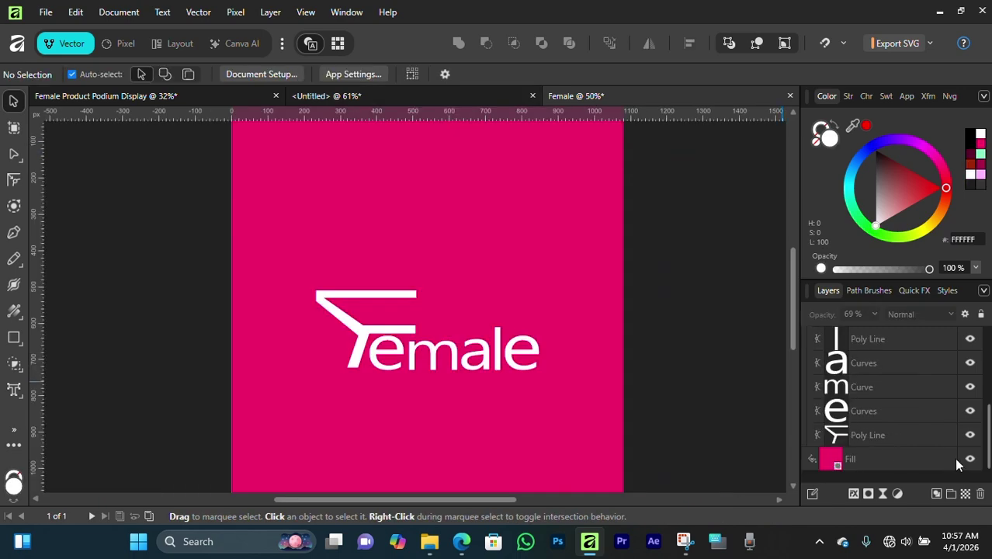
{"action": "left_click", "coordinate": [969, 459]}
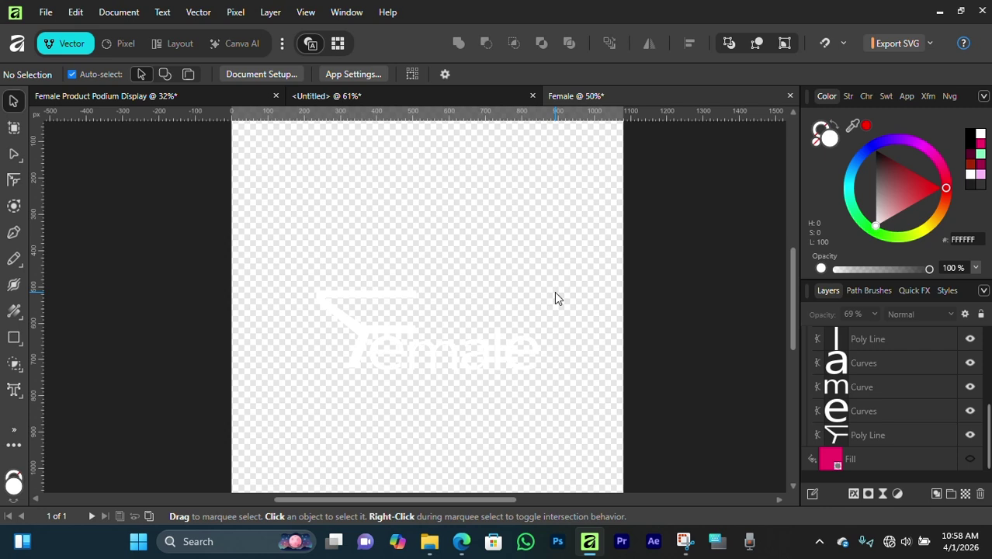
{"action": "key", "text": "ctrl+n"}
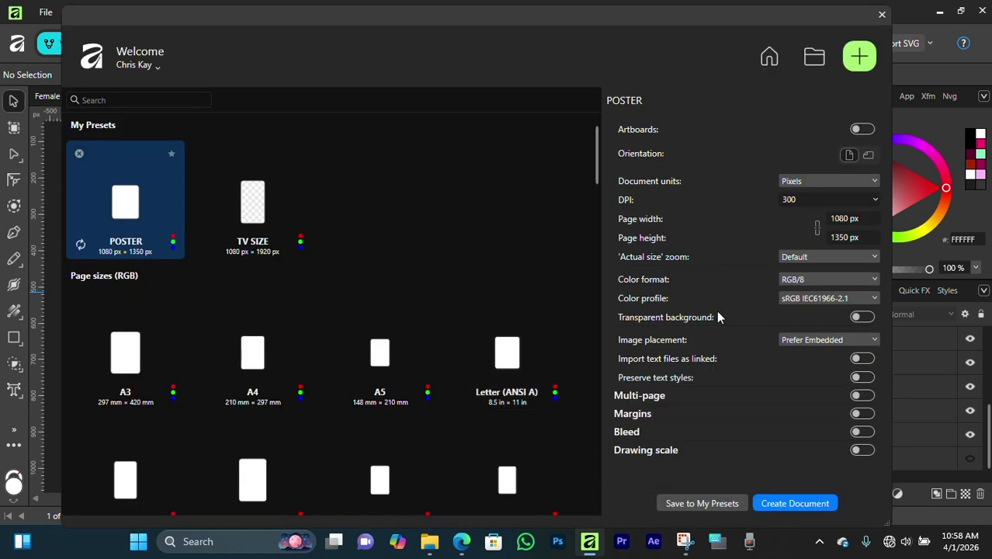
{"action": "left_click", "coordinate": [863, 318]}
{"action": "left_click", "coordinate": [882, 14]}
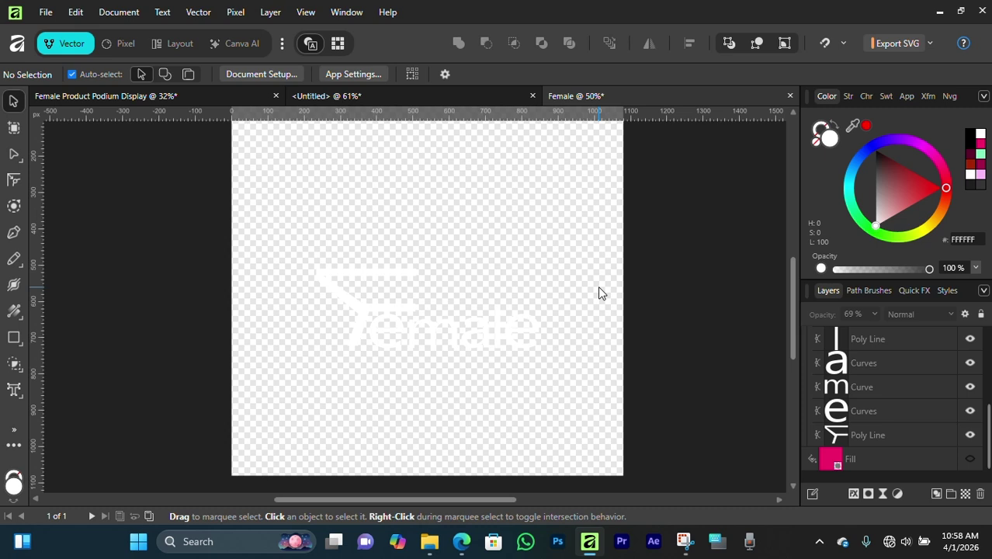
Step: Browse the available export formats for the logo and try adding GIF and TIFF to the quick export choices
{"action": "left_click", "coordinate": [929, 44]}
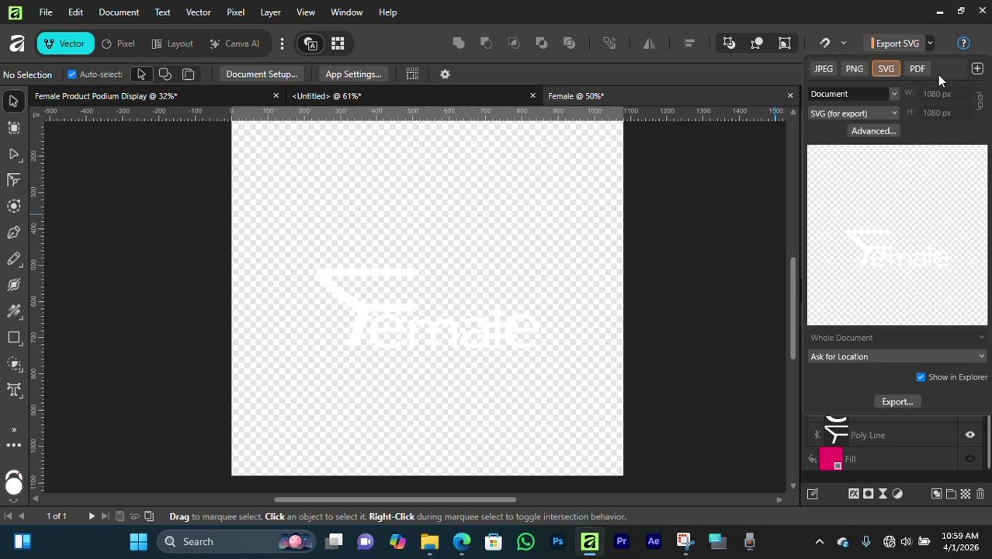
{"action": "left_click", "coordinate": [978, 70]}
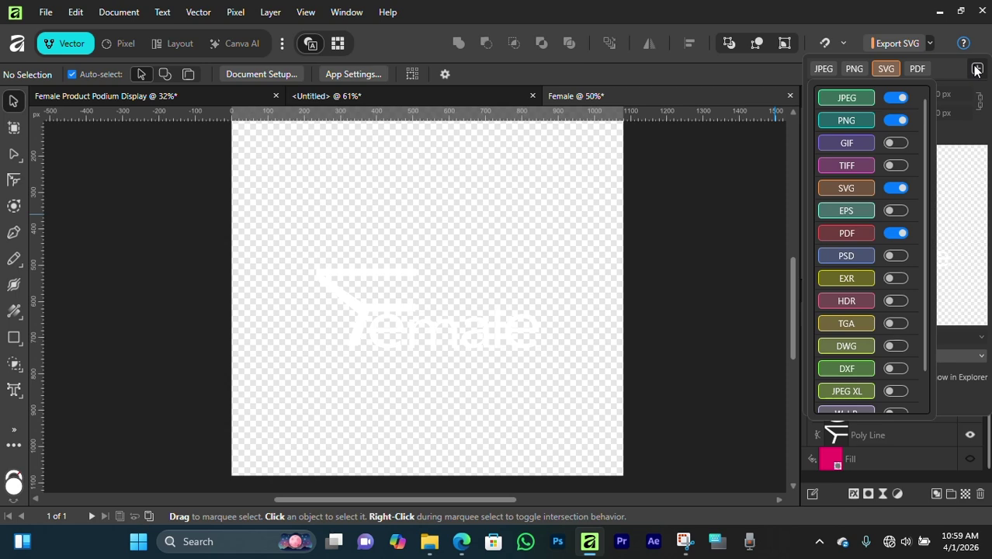
{"action": "scroll", "coordinate": [915, 219], "scroll_direction": "down", "scroll_amount": 2}
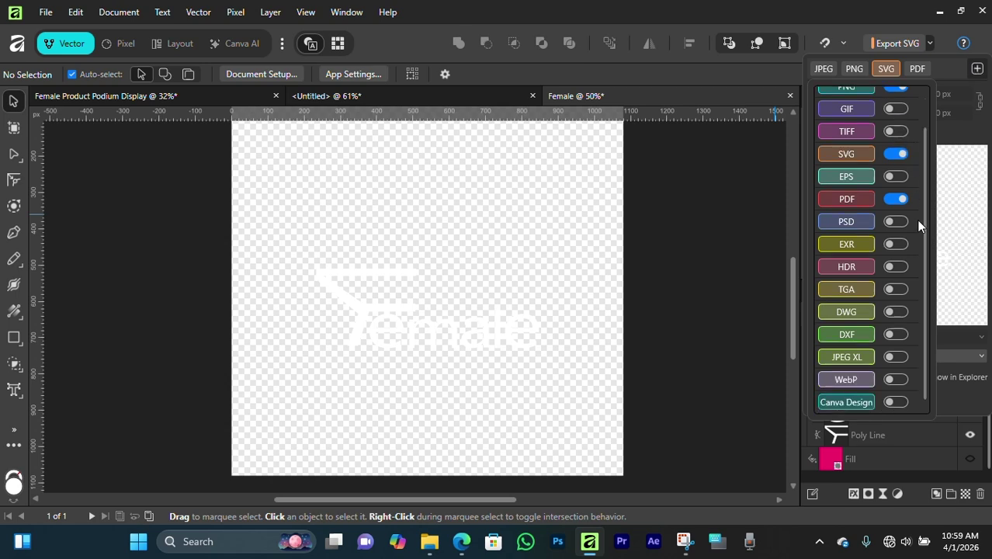
{"action": "scroll", "coordinate": [916, 219], "scroll_direction": "up", "scroll_amount": 2}
{"action": "left_click", "coordinate": [897, 143]}
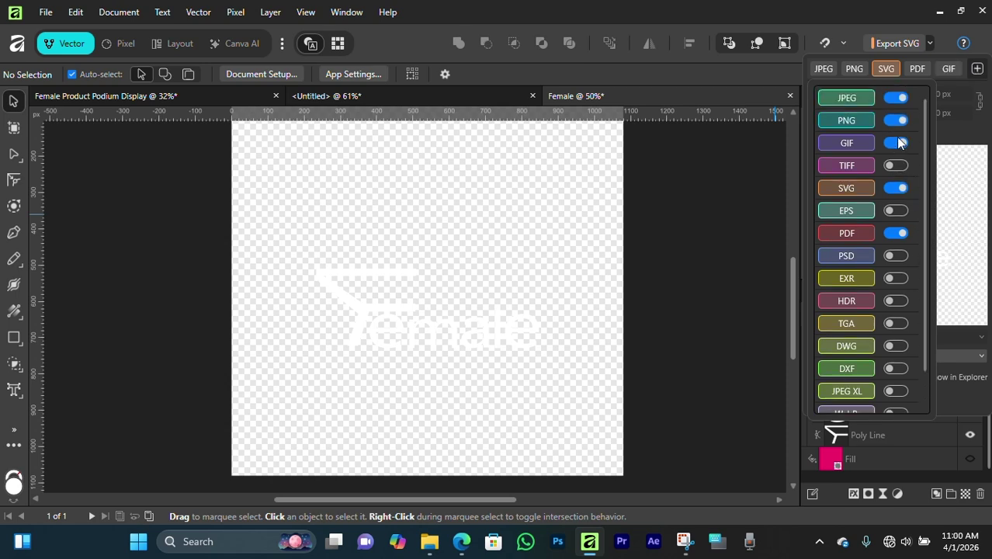
{"action": "left_click", "coordinate": [897, 164]}
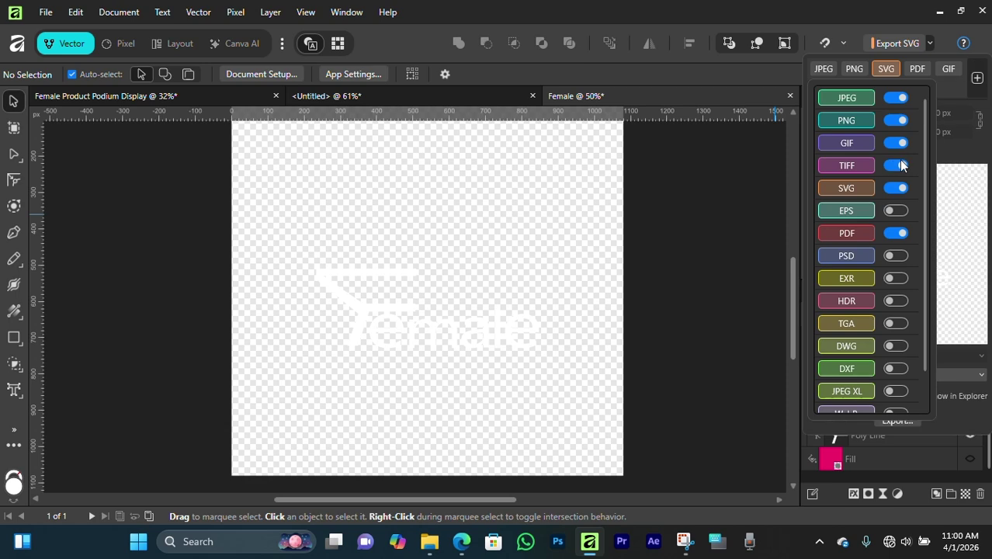
{"action": "left_click", "coordinate": [899, 164]}
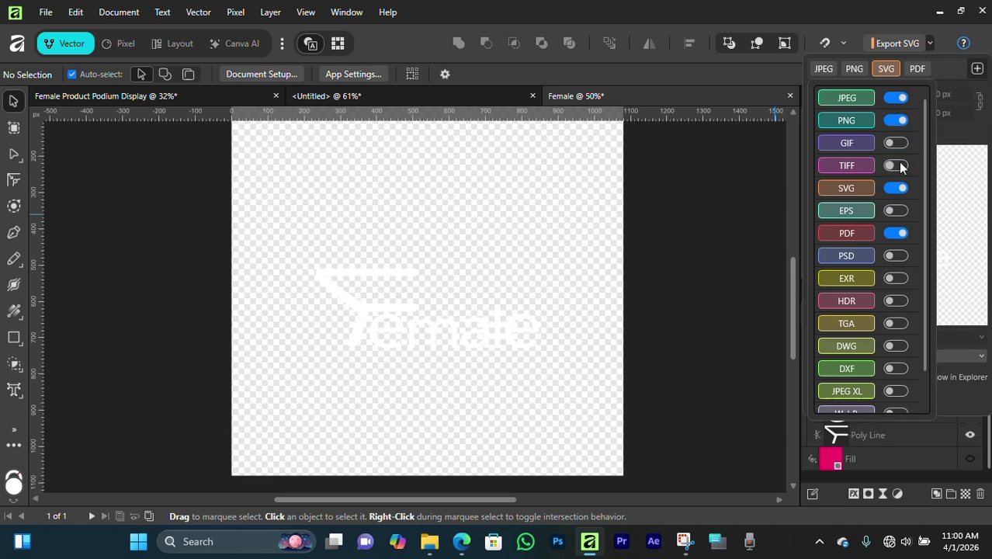
Step: Try exporting the whole Female logo document as an SVG file
{"action": "left_click", "coordinate": [936, 72]}
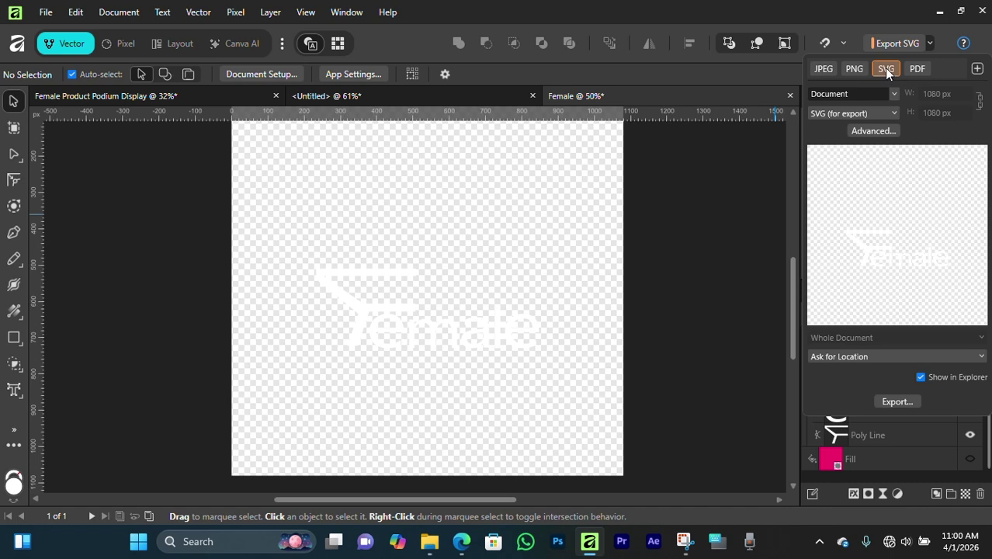
{"action": "left_click", "coordinate": [896, 402]}
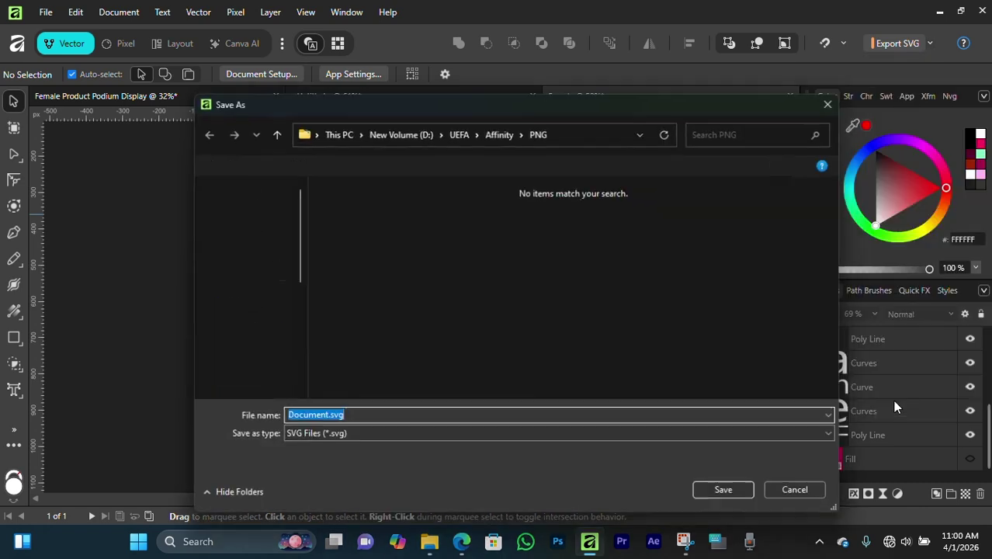
{"action": "left_click", "coordinate": [800, 493]}
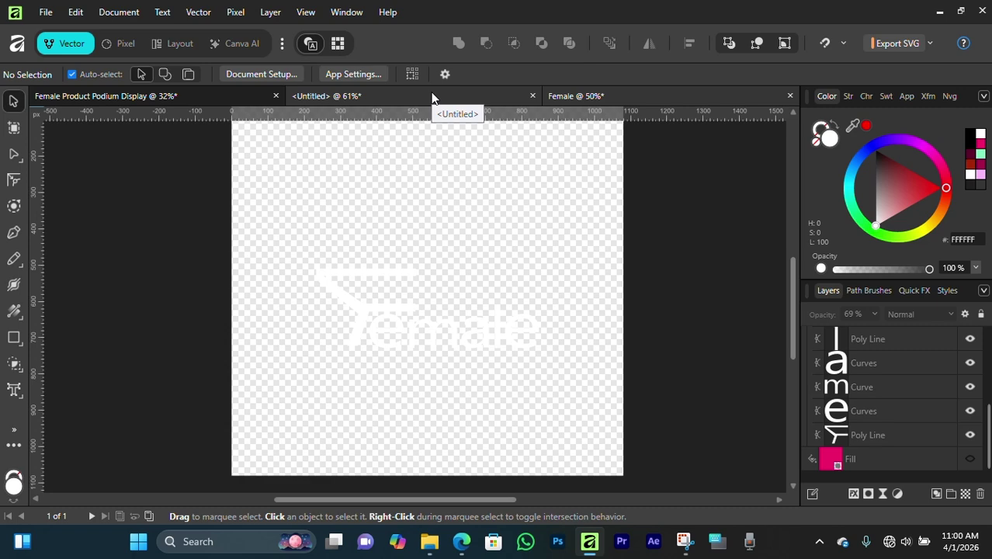
Step: Return to the untitled poster document and view Artboard1 and Artboard2 side by side in full
{"action": "left_click", "coordinate": [474, 207]}
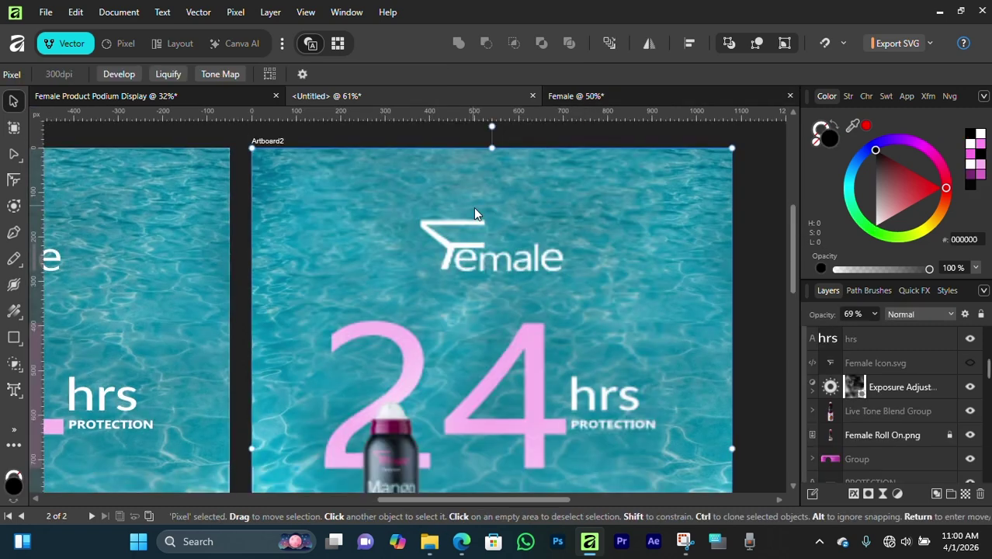
{"action": "scroll", "coordinate": [475, 219], "scroll_direction": "down", "scroll_amount": 3}
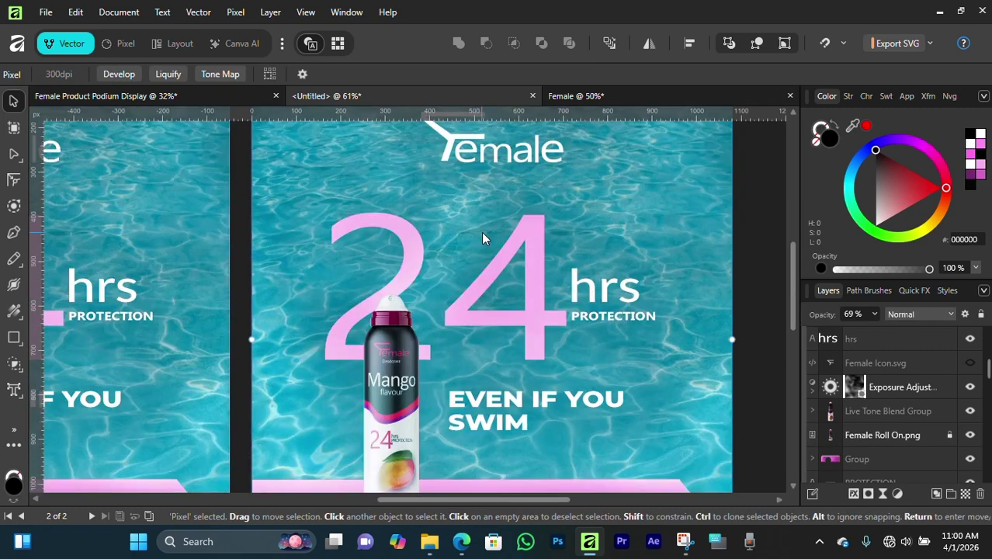
{"action": "scroll", "coordinate": [482, 238], "scroll_direction": "down", "scroll_amount": 3}
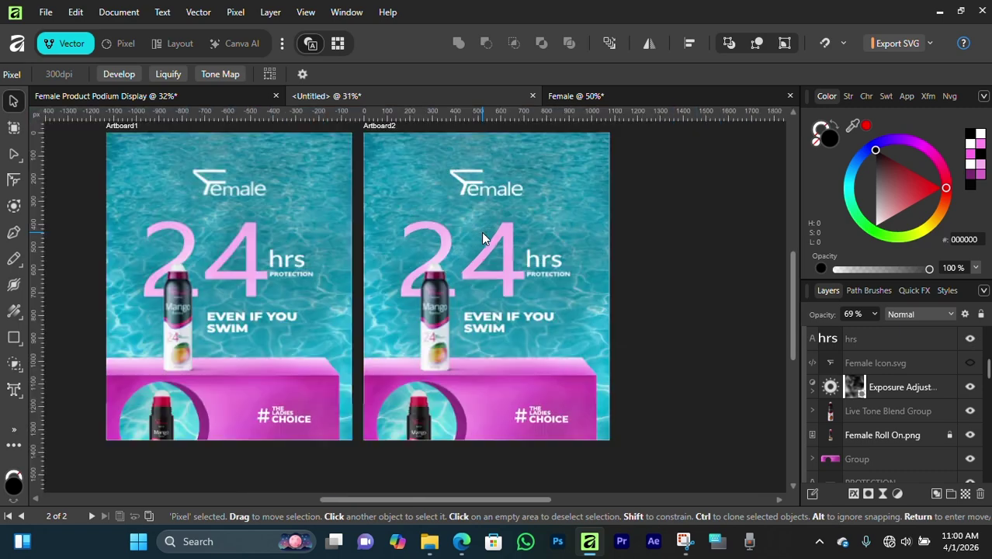
{"action": "scroll", "coordinate": [483, 247], "scroll_direction": "left", "scroll_amount": 5}
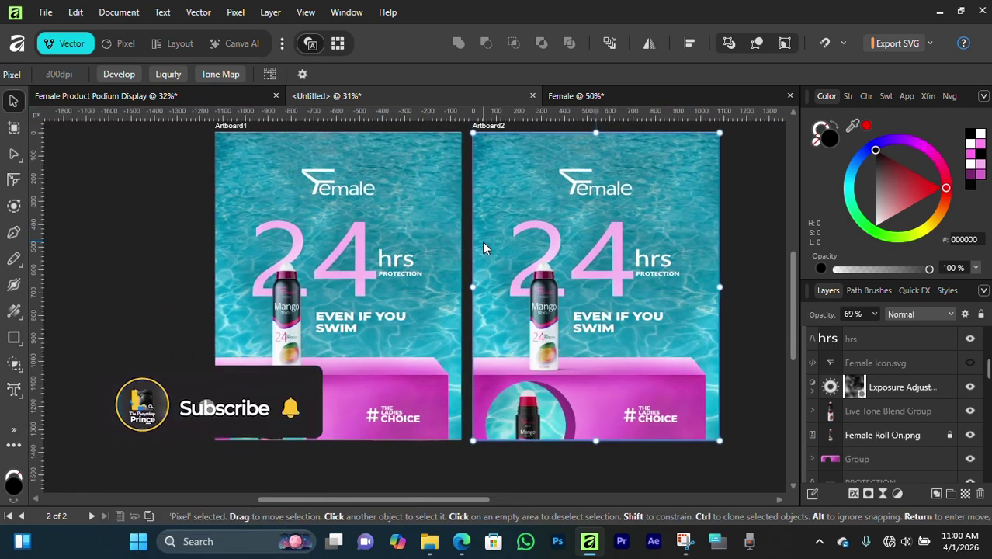
{"action": "scroll", "coordinate": [483, 247], "scroll_direction": "right", "scroll_amount": 2}
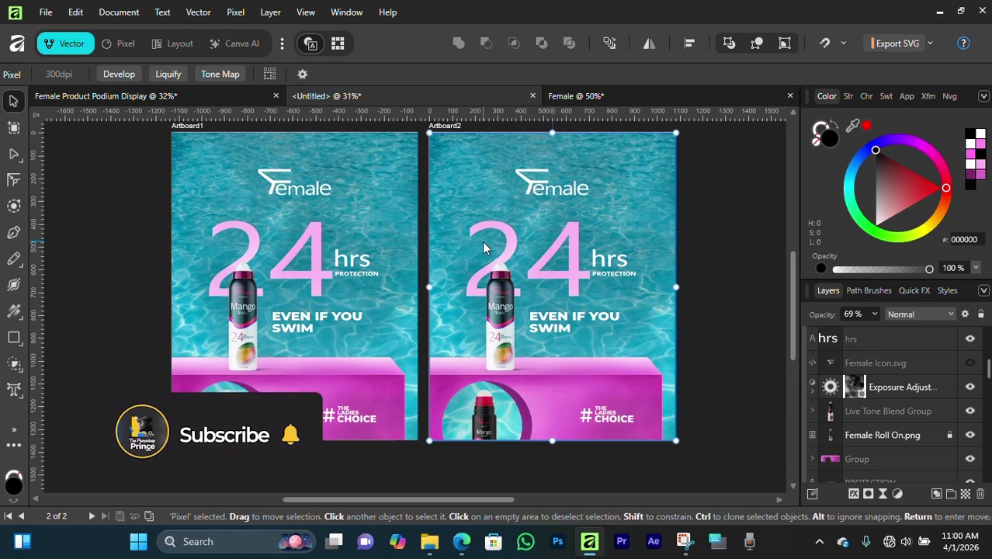